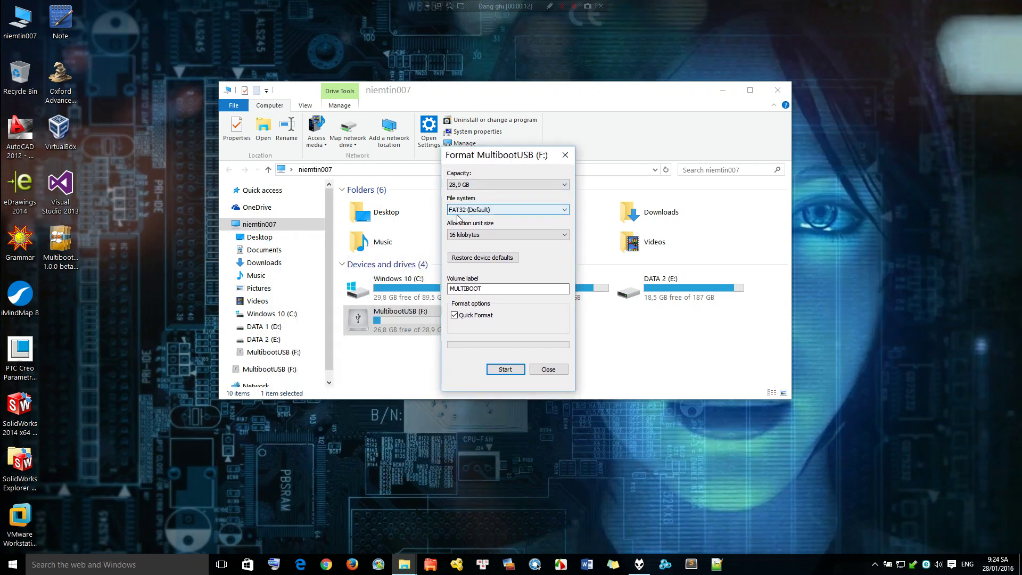
Quick-format USB drive F: as FAT32 with the volume label MULTIBOOT, and minimize the file window
click(509, 371)
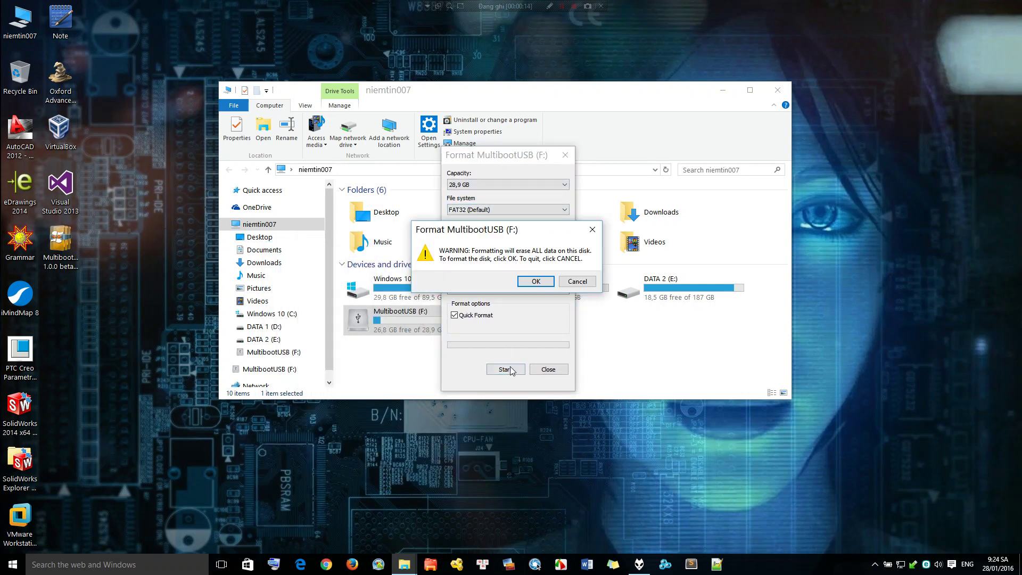
click(543, 287)
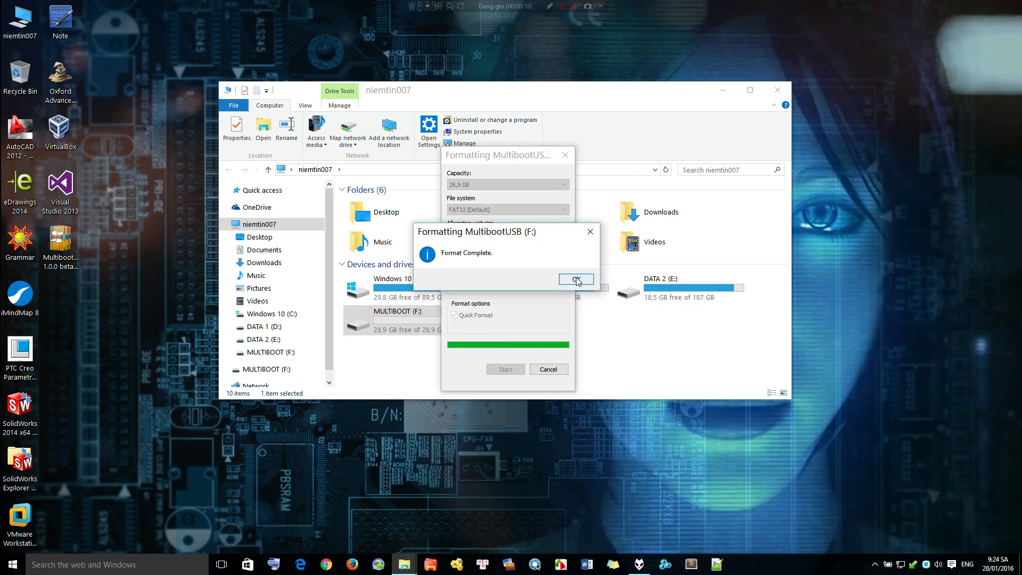
click(576, 277)
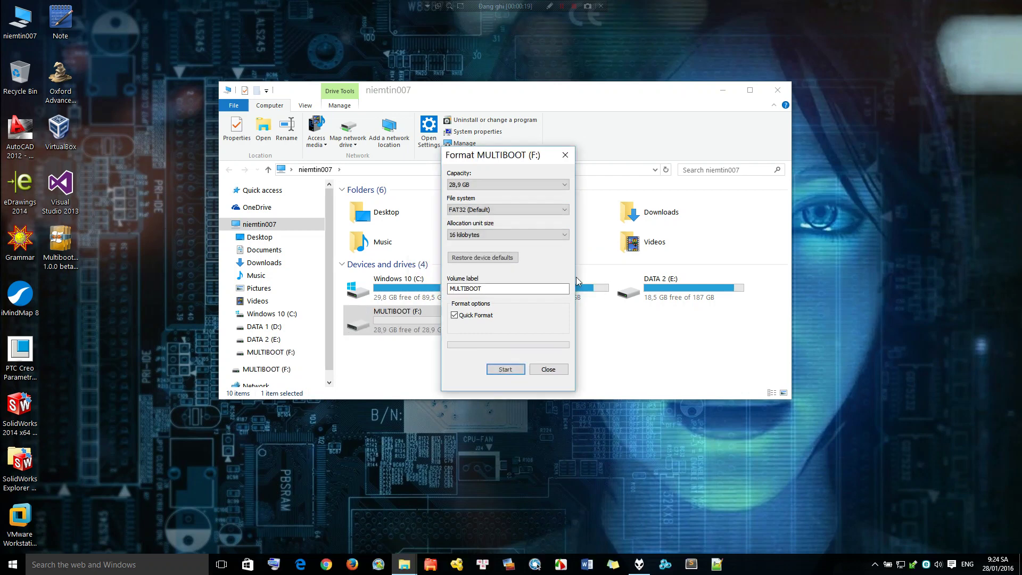
click(553, 370)
click(723, 92)
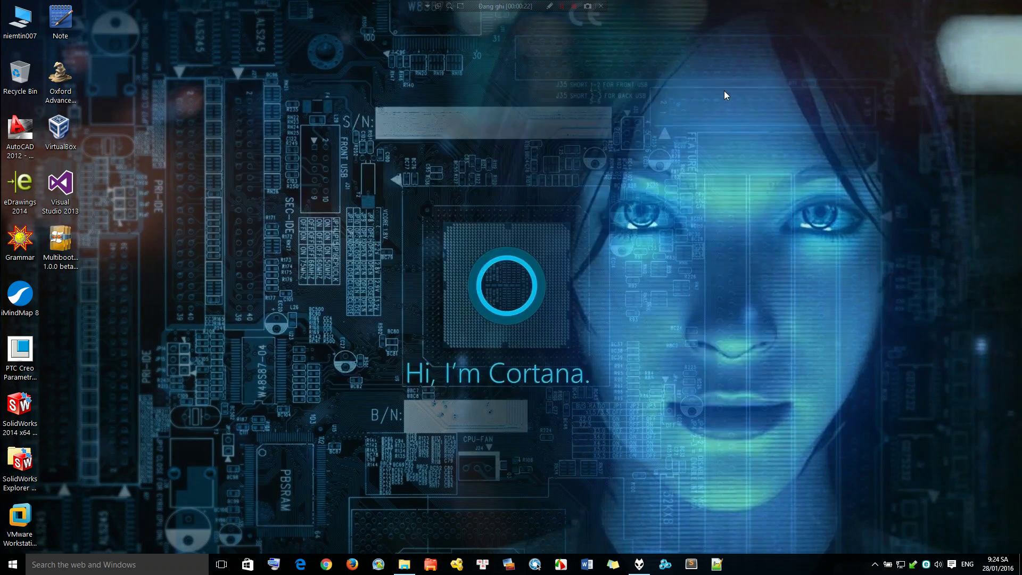
Launch the MultibootUSB 1.0.0 beta 3 installer and copy the website name at the end of its introduction text
double_click(62, 236)
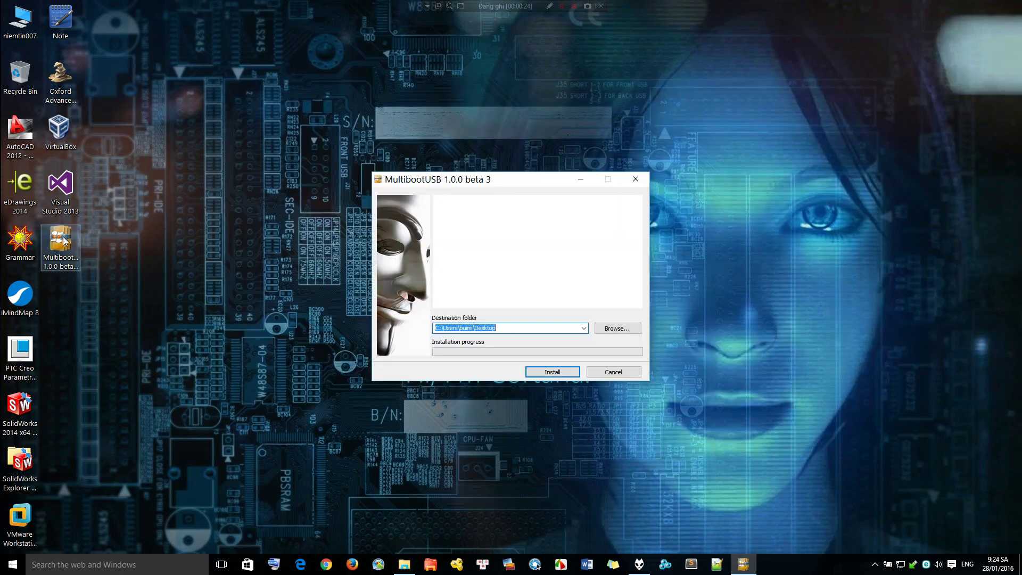
drag(568, 295, 525, 296)
right_click(531, 295)
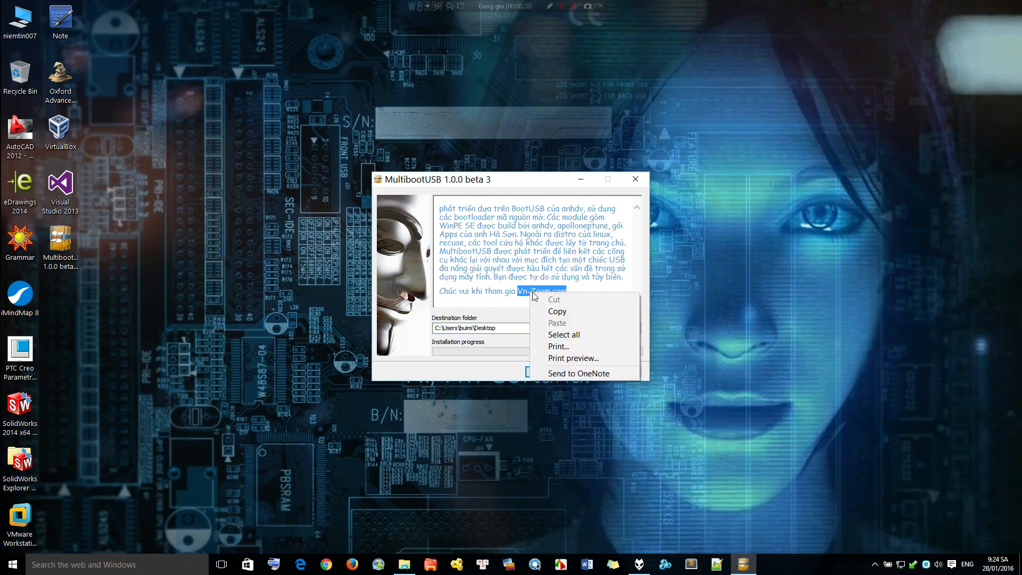
click(553, 312)
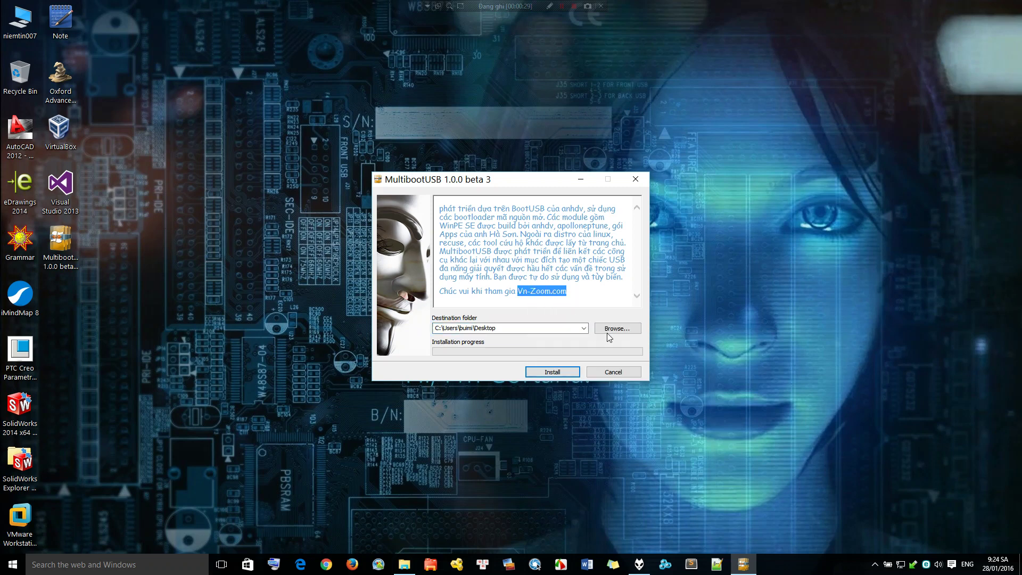
Set the installer's destination folder to the MULTIBOOT (F:) drive
click(614, 331)
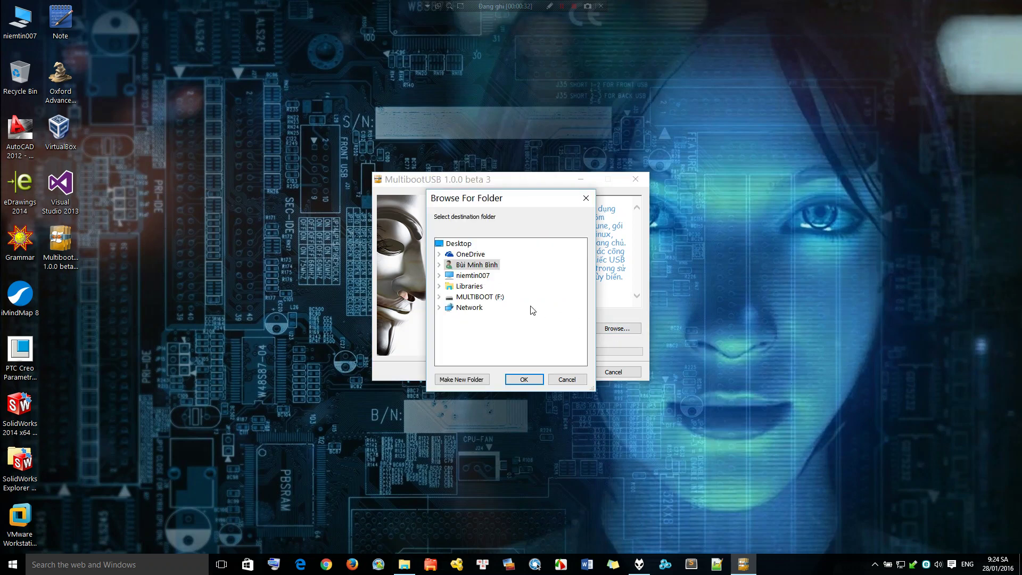
click(468, 300)
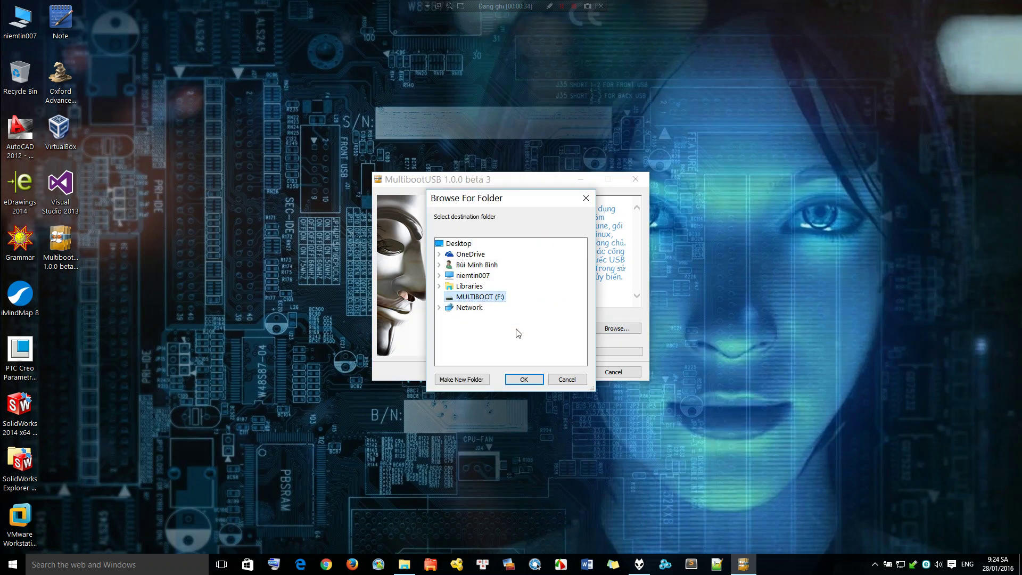
click(524, 380)
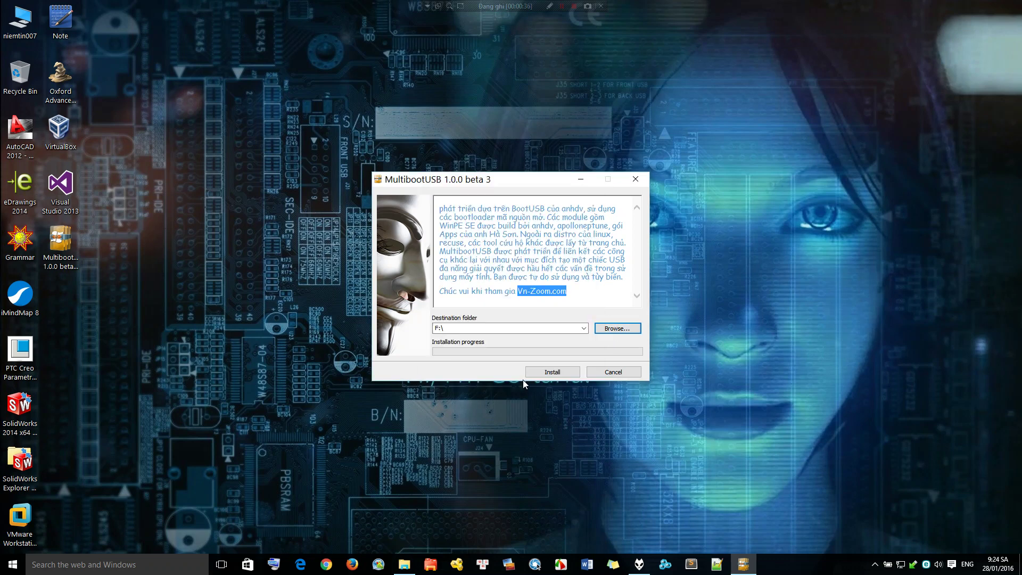
Start the installation and paste the copied archive password to extract the encrypted files
click(554, 374)
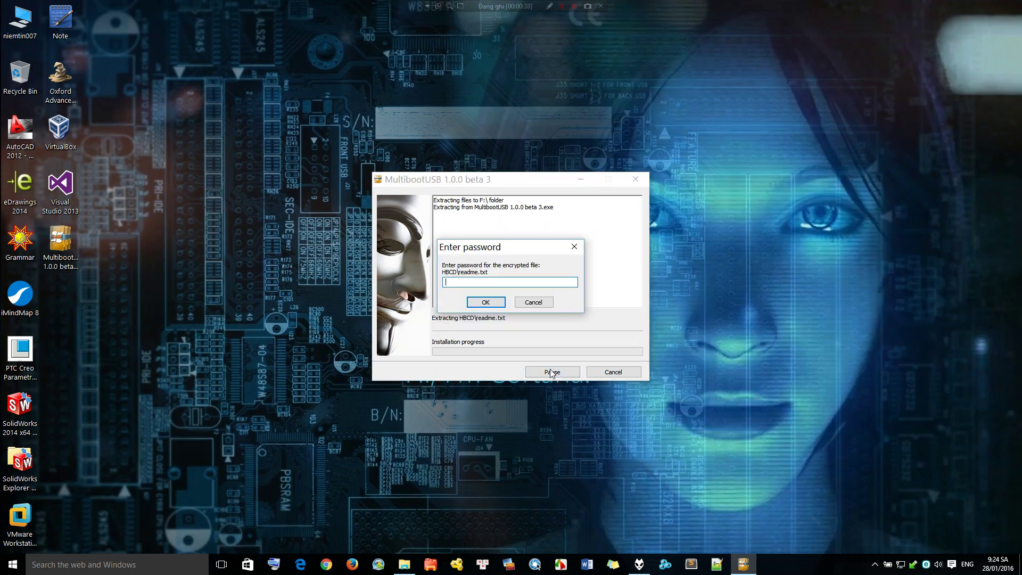
right_click(467, 282)
click(496, 327)
click(485, 302)
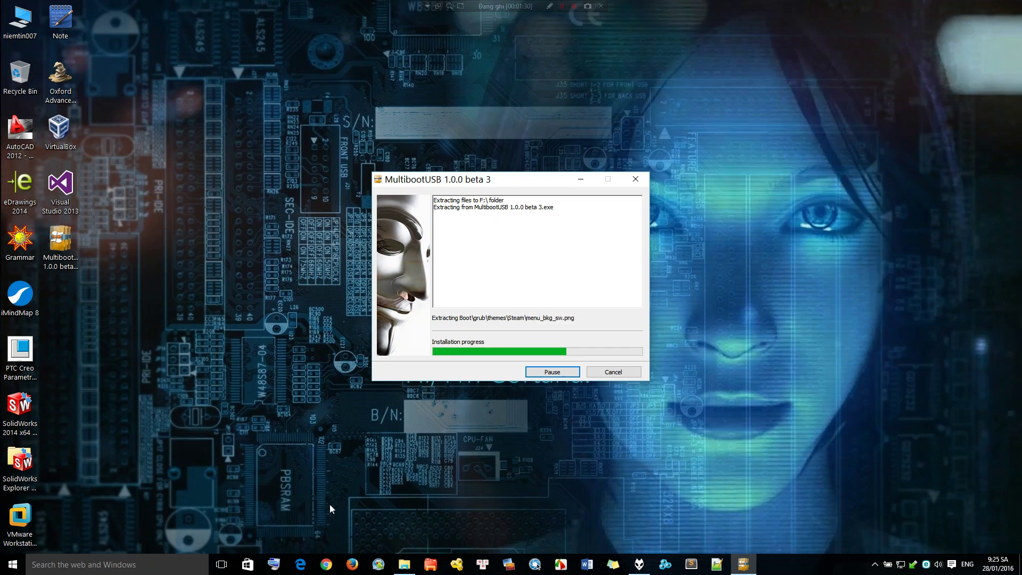
Using the On-Screen Keyboard, confirm making drive F: bootable with syslinux and exit the command window, closing the keyboard as well
click(272, 566)
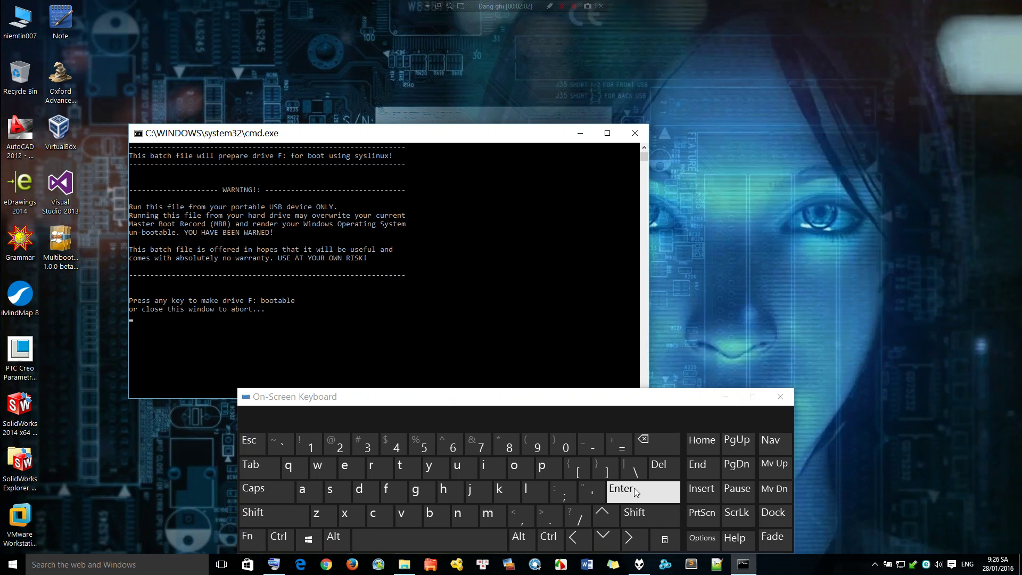
click(635, 492)
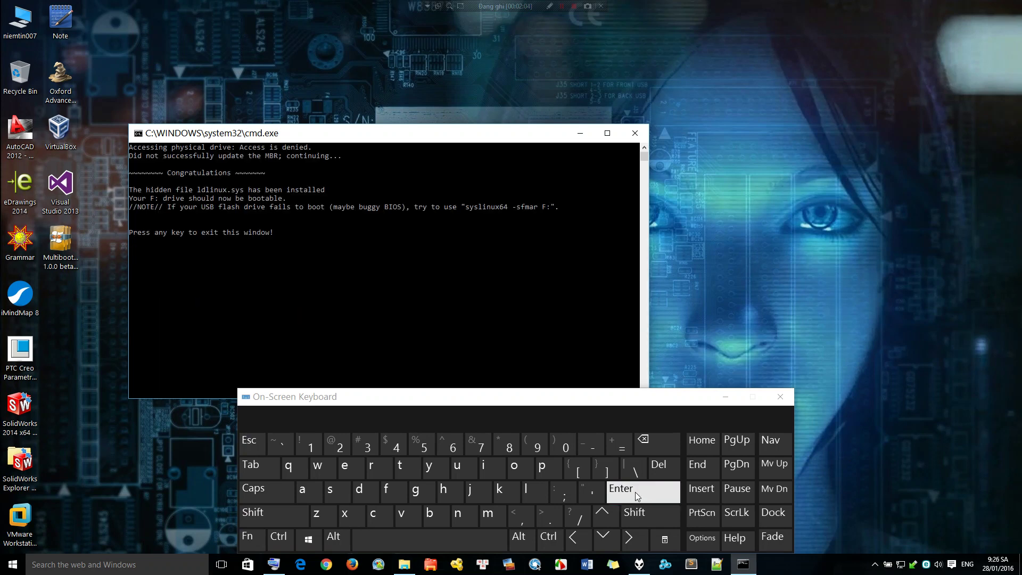
click(636, 494)
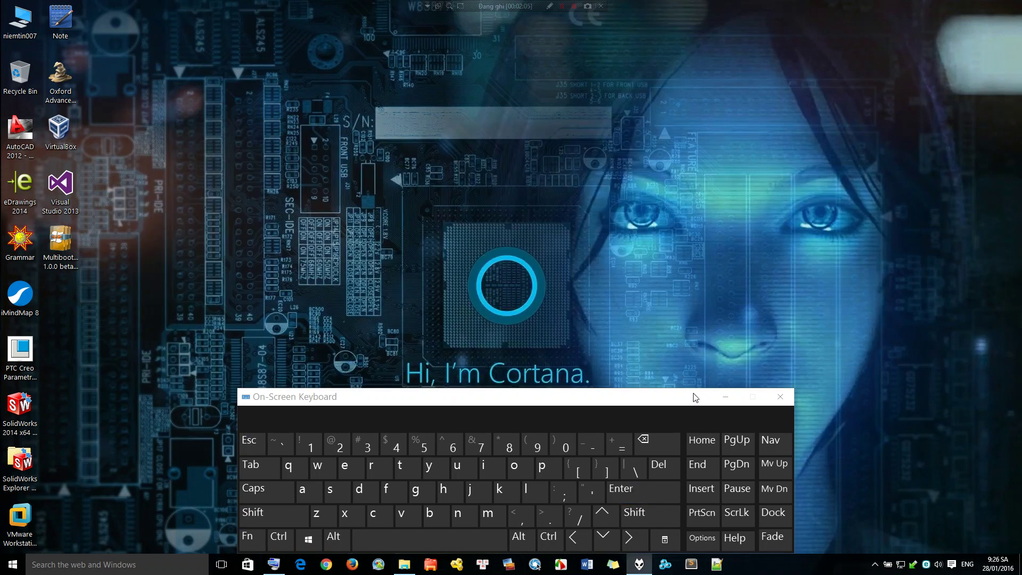
click(780, 397)
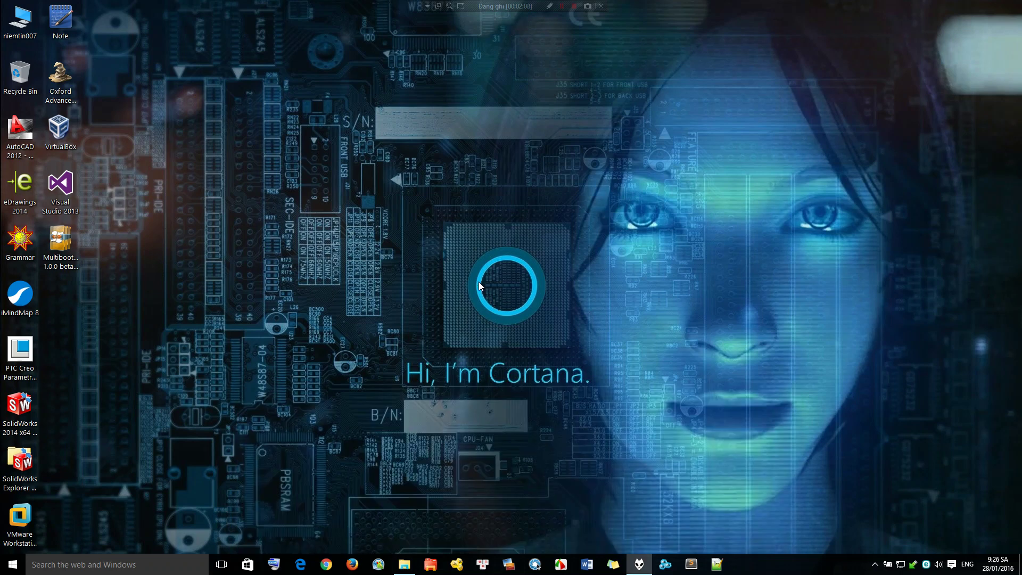
Launch QemuBootTester and boot the SanDisk F: drive in Legacy BIOS mode, moving the emulator window toward the screen's centre
click(13, 565)
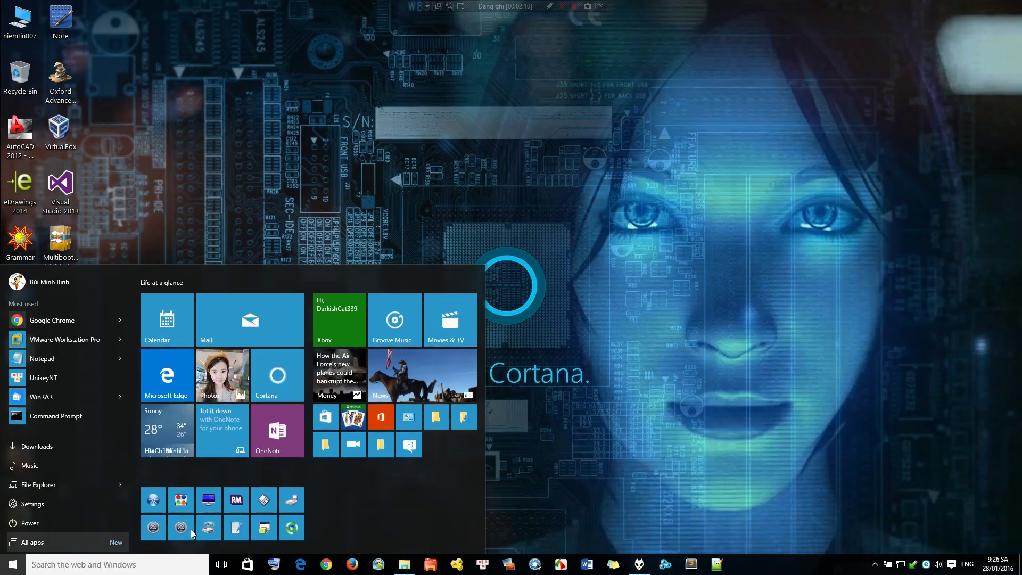
click(208, 500)
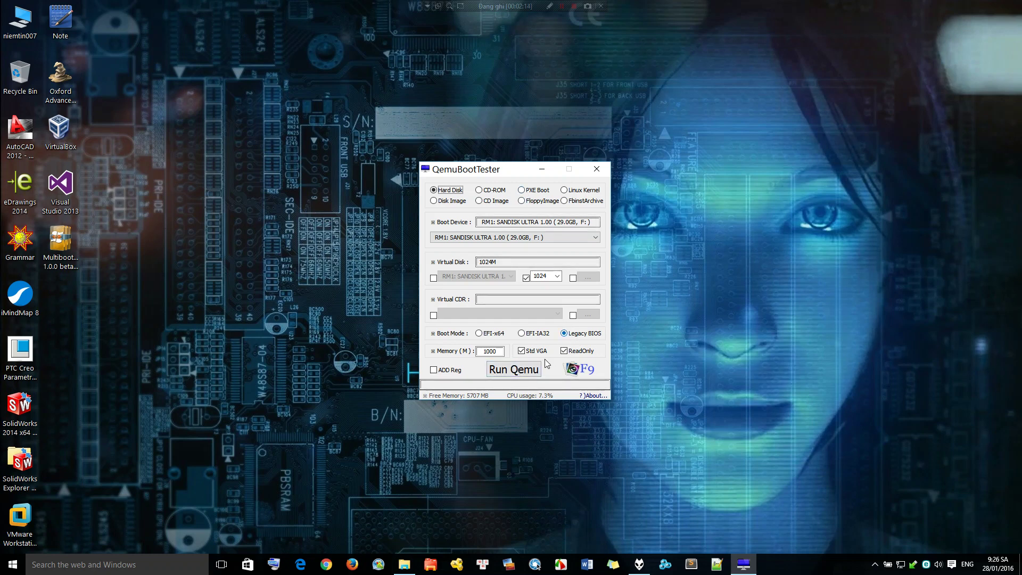
click(510, 370)
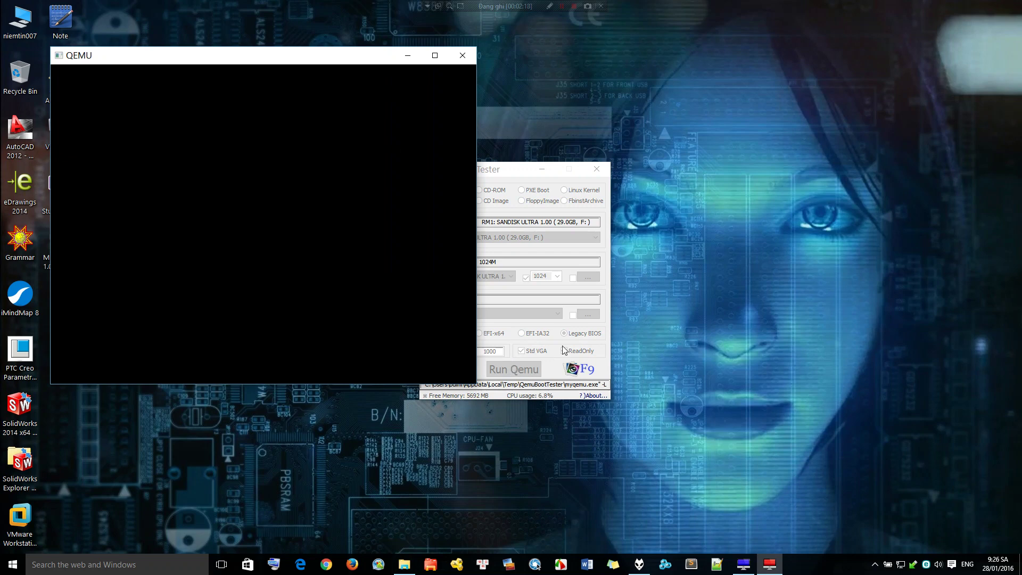
drag(360, 58, 587, 72)
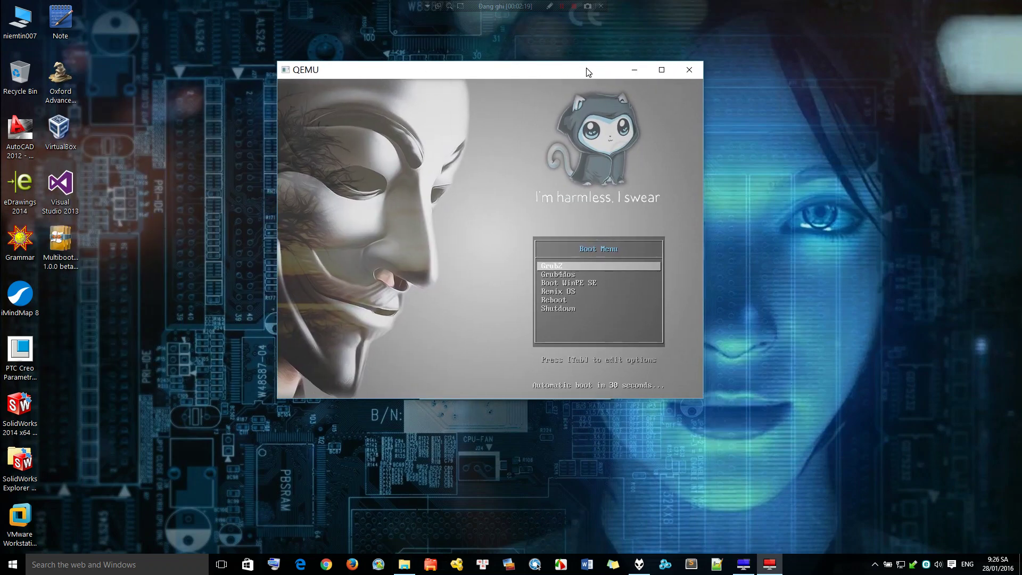
Go through the USB's Boot Menu entries and start Boot WinPE SE
key(Down)
key(Down)
key(Down)
key(Down)
key(Down)
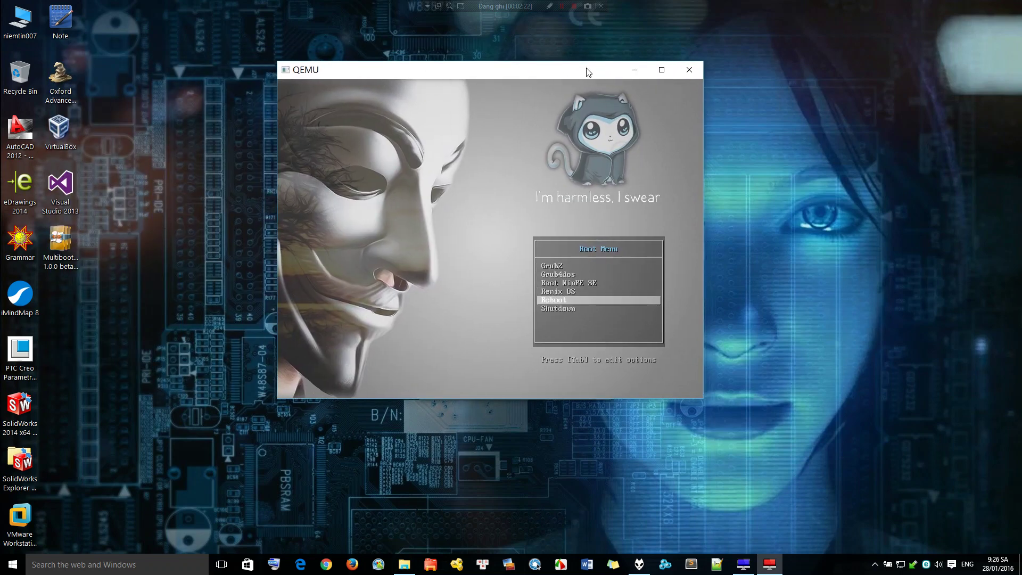
key(Up)
key(Up)
key(Return)
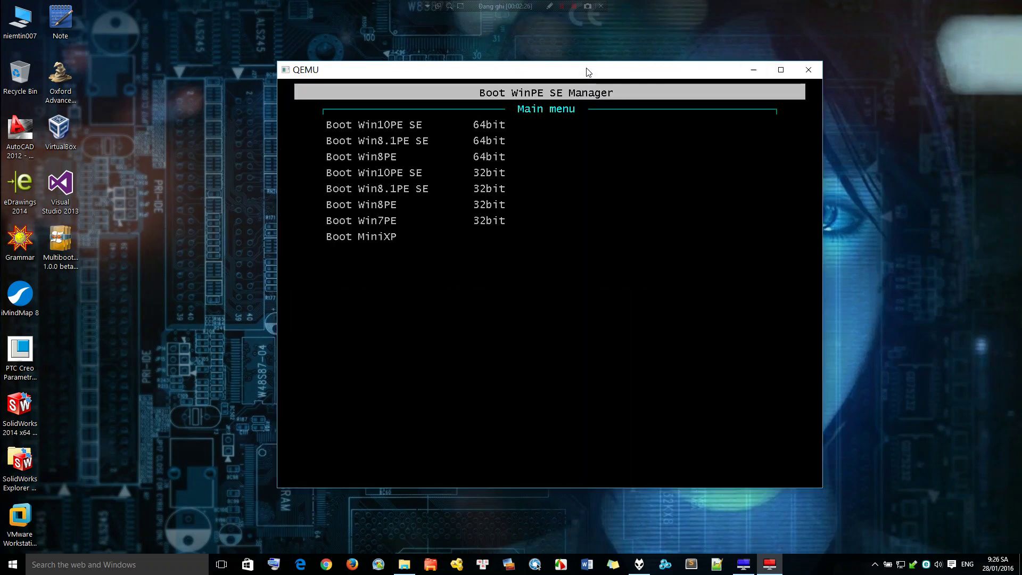
Start Boot Grub4Dos from the Boot WinPE SE Manager main menu, and close the emulator after viewing its menu
drag(588, 71, 554, 58)
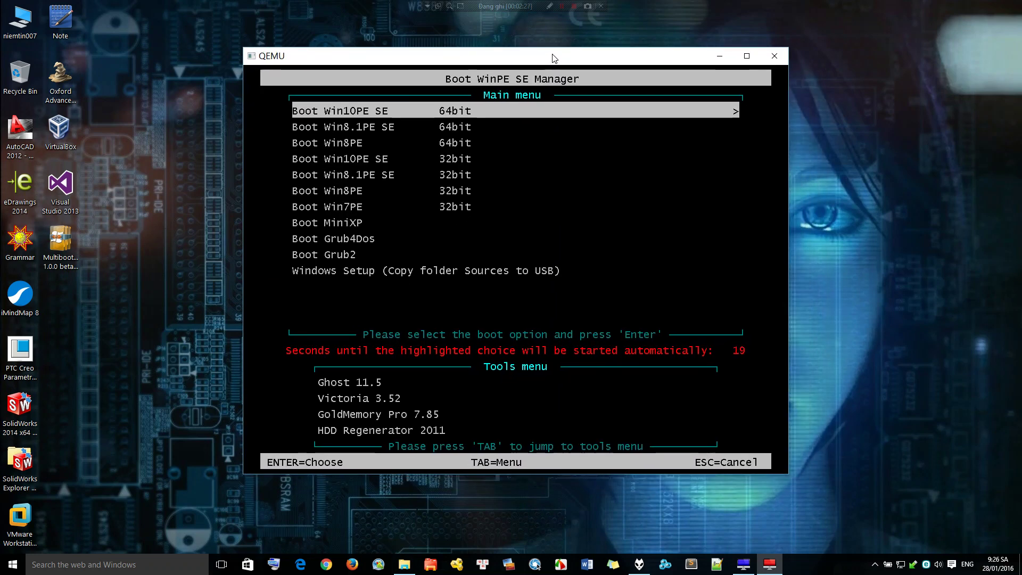
key(Down)
key(Down)
key(Down)
key(Down)
key(Down)
key(Down)
key(Down)
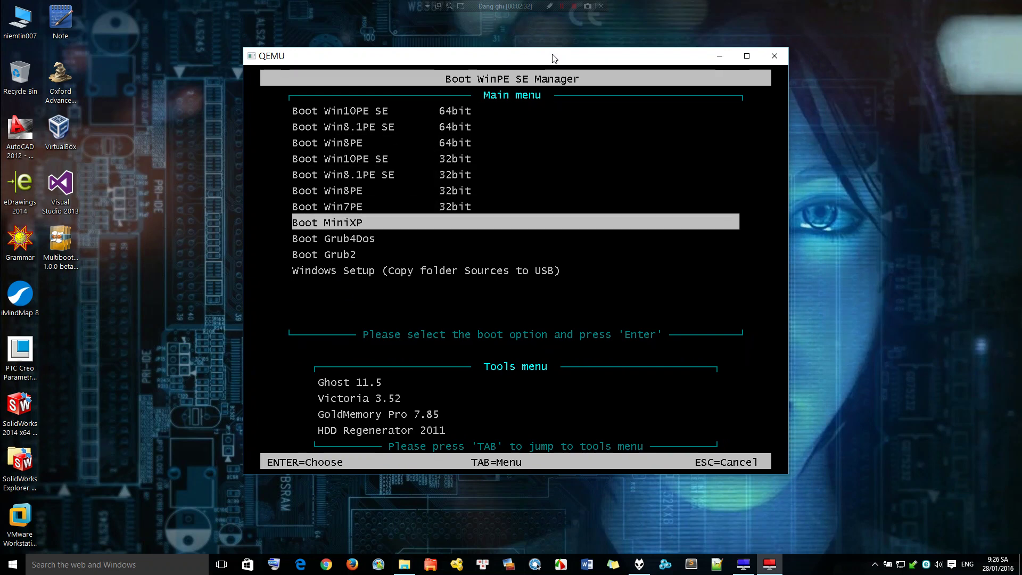
key(Down)
key(Return)
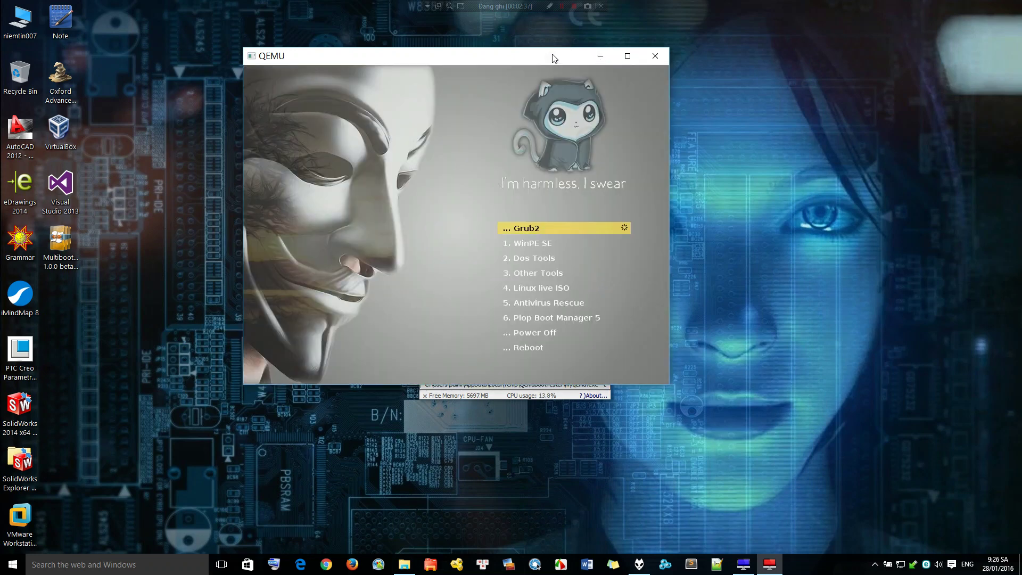
click(655, 56)
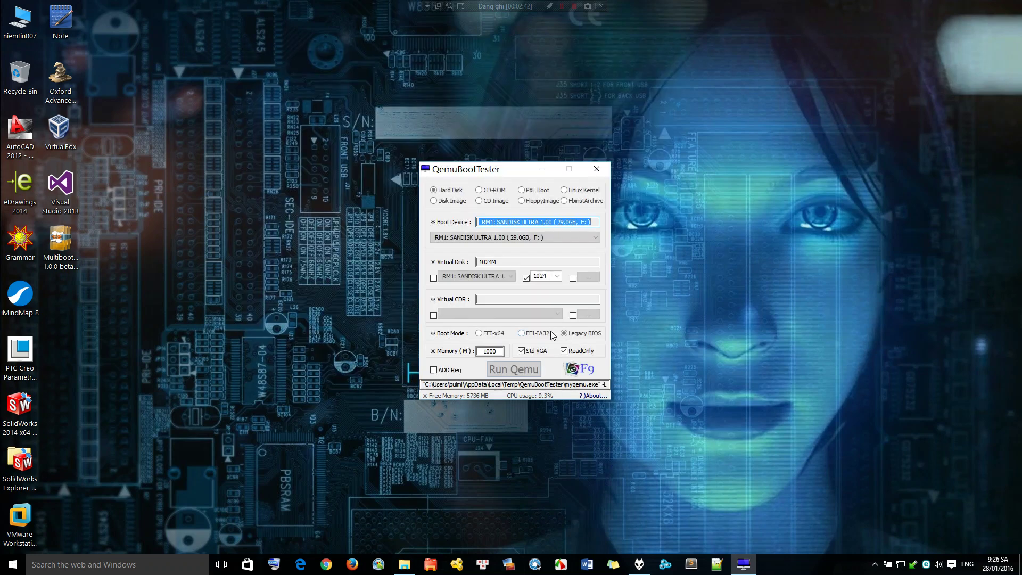
Set the boot mode to EFI-x64 and boot the USB drive in QEMU again, moving the emulator window toward the screen's centre
click(478, 334)
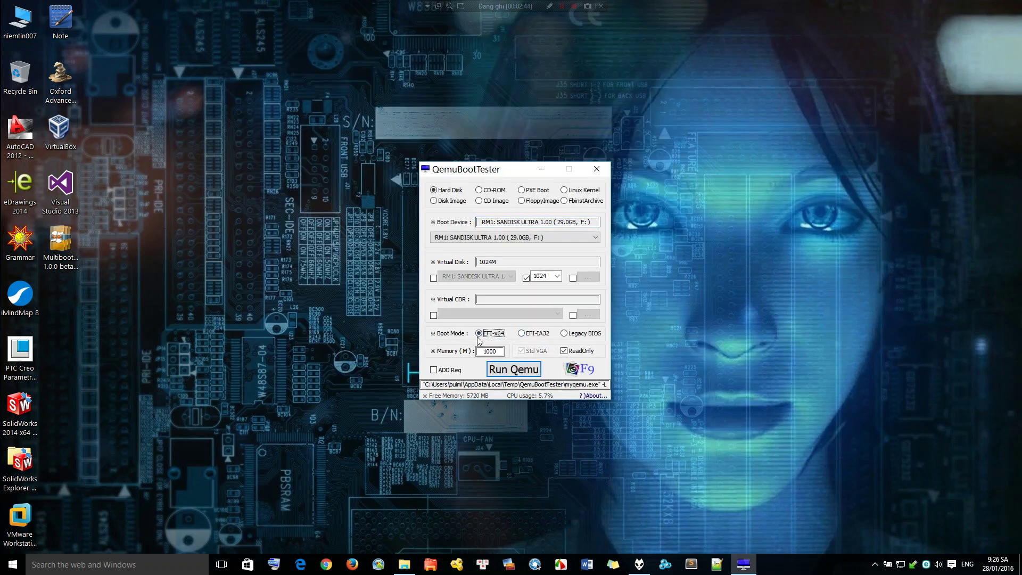
click(507, 368)
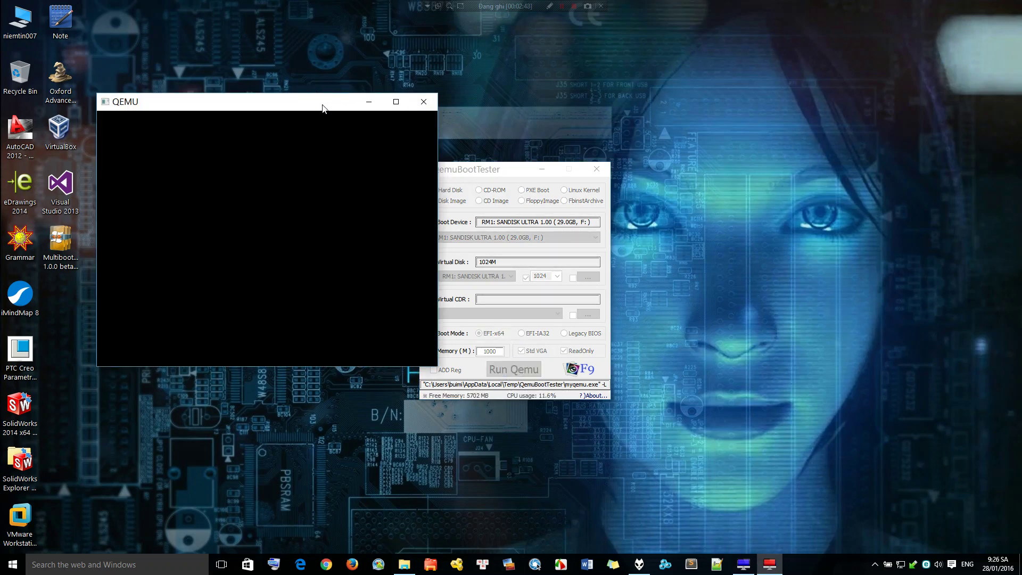
drag(321, 105, 492, 70)
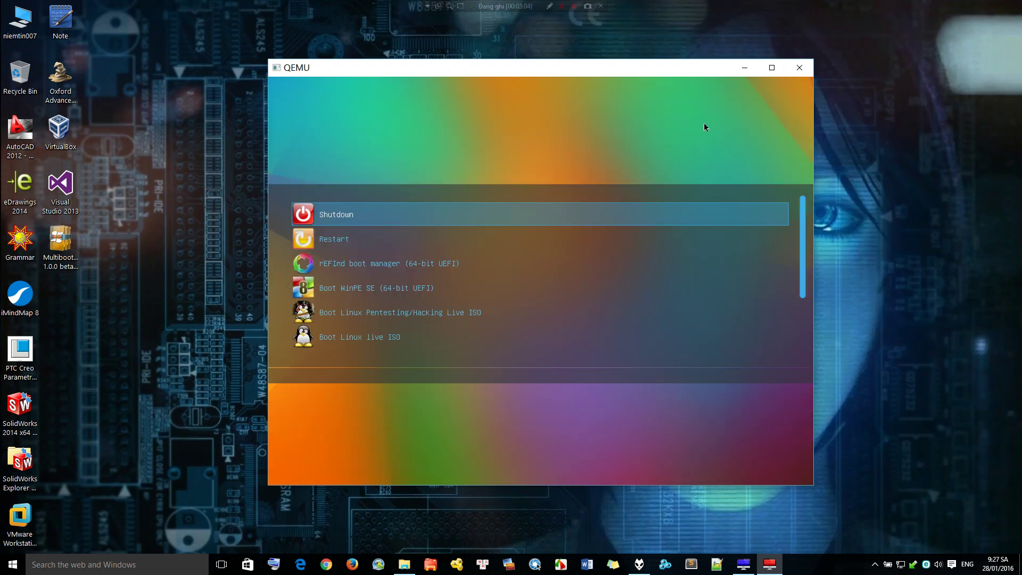
Examine the UEFI boot menu entries from Shutdown down to Boot Memtest86 UEFI and back, and close the emulator and QemuBootTester
key(Down)
key(Down)
key(Down)
key(Down)
key(Down)
key(Down)
key(Down)
key(Down)
key(Down)
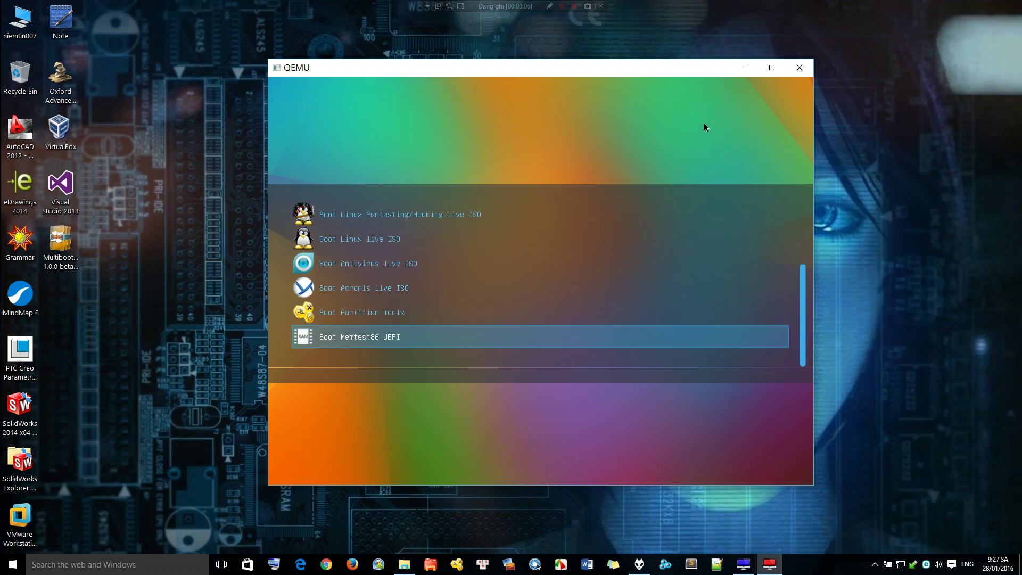
key(Up)
key(Up)
key(Up)
key(Up)
key(Up)
key(Up)
key(Up)
key(Up)
key(Up)
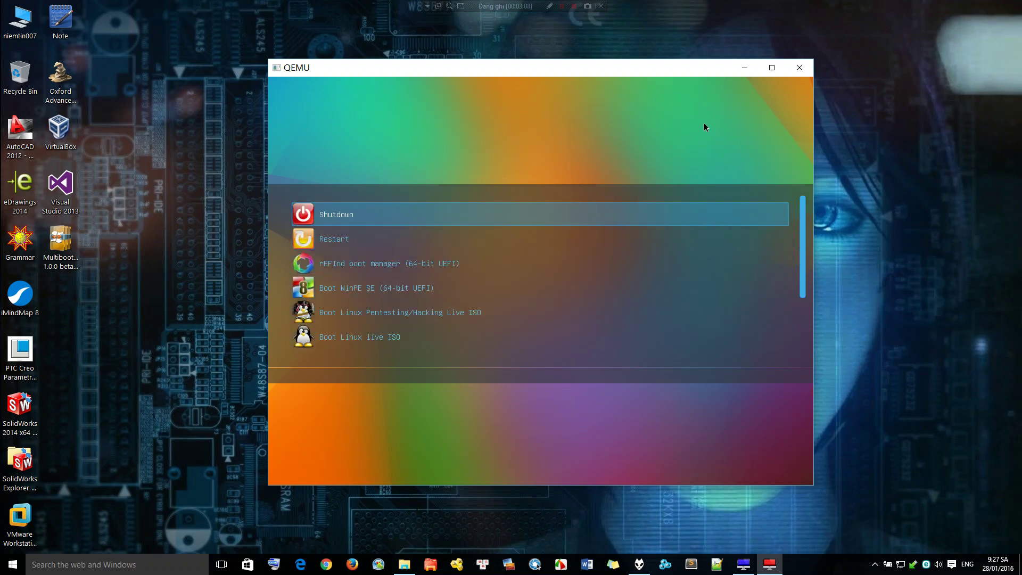
click(806, 69)
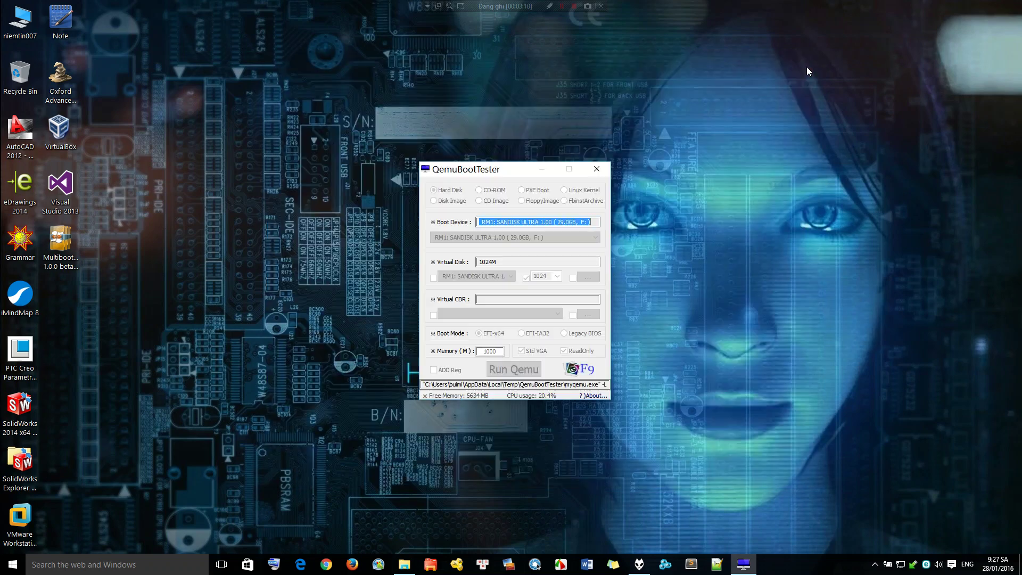
click(588, 168)
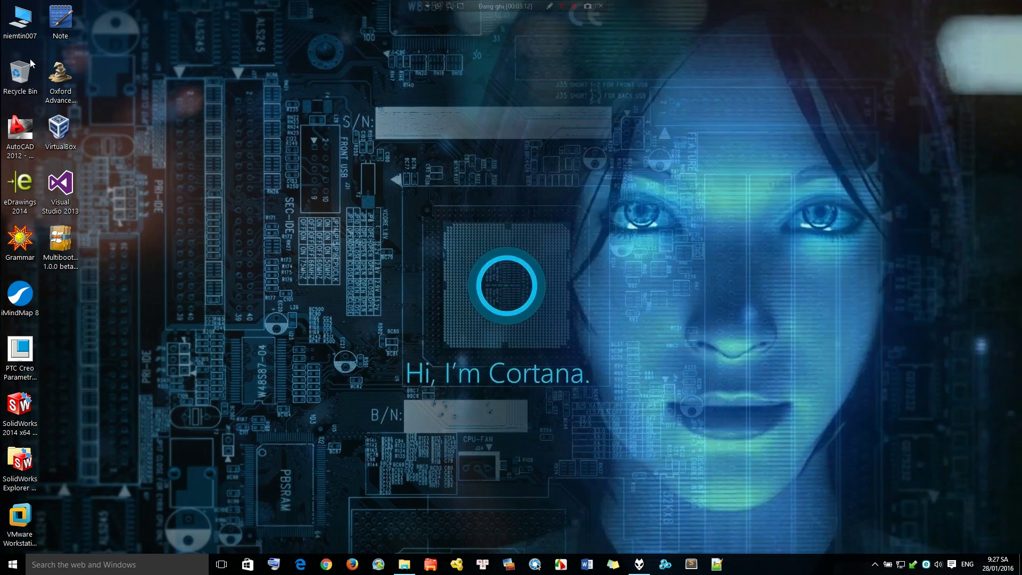
Copy the six files from PartAssistx64.exe through Password Recovery Bundle.exe in the Apps Ha Son folder on DATA 2 (E:)
double_click(20, 33)
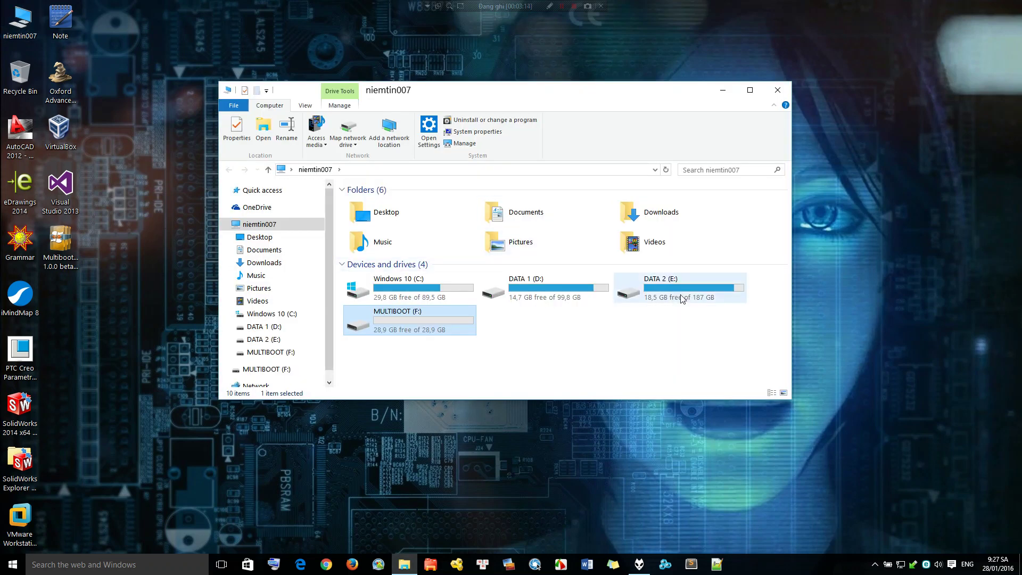
double_click(682, 298)
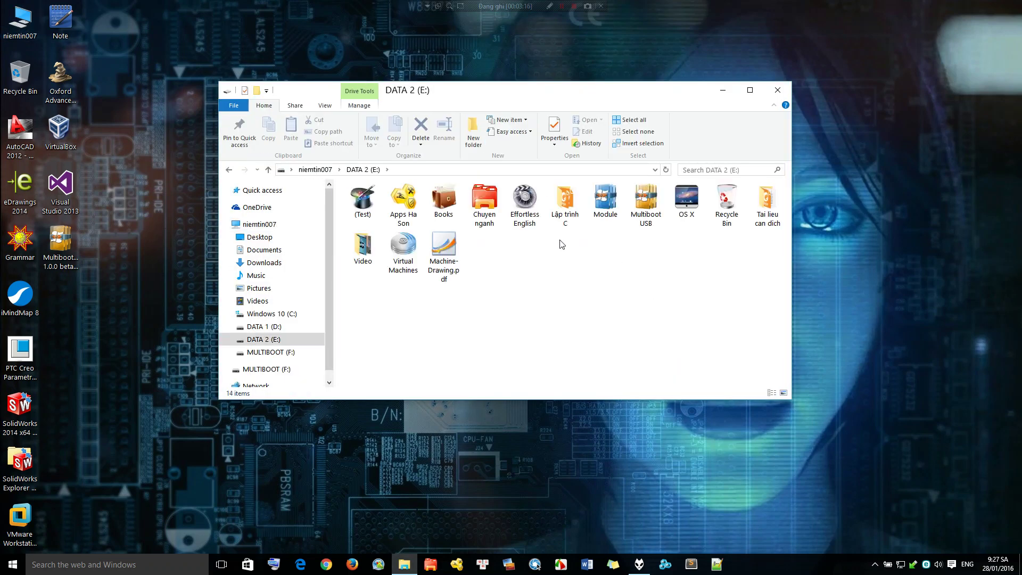
double_click(403, 202)
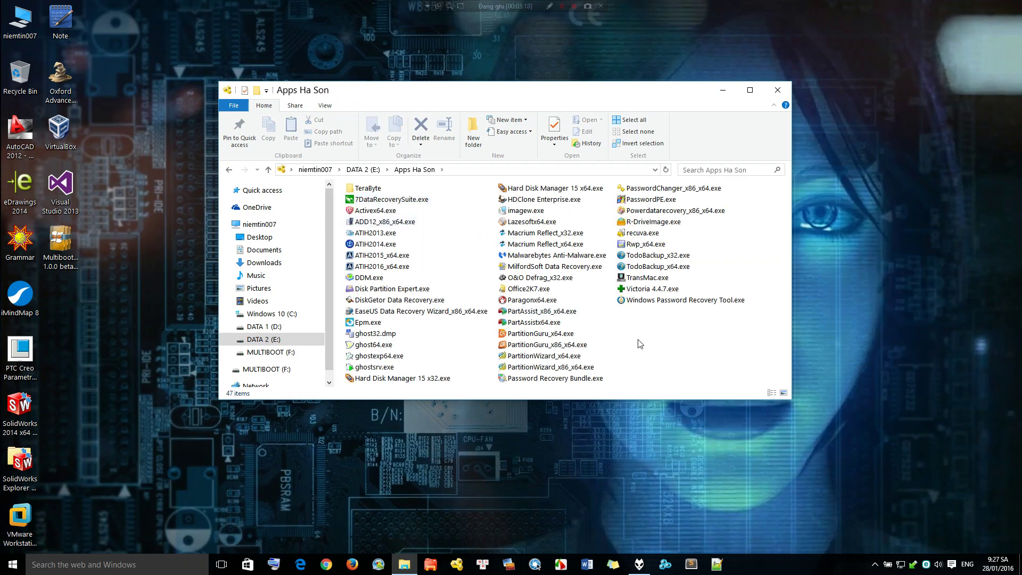
drag(608, 323, 536, 385)
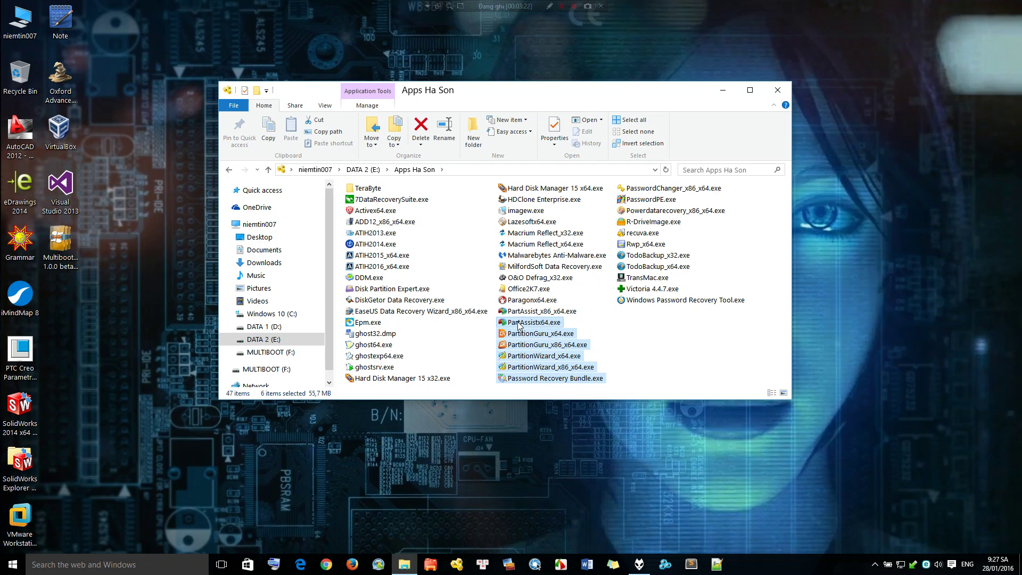
right_click(520, 324)
click(557, 258)
Paste the copied program files into PortableApps\Apps Ha Son on the MULTIBOOT (F:) drive
click(271, 352)
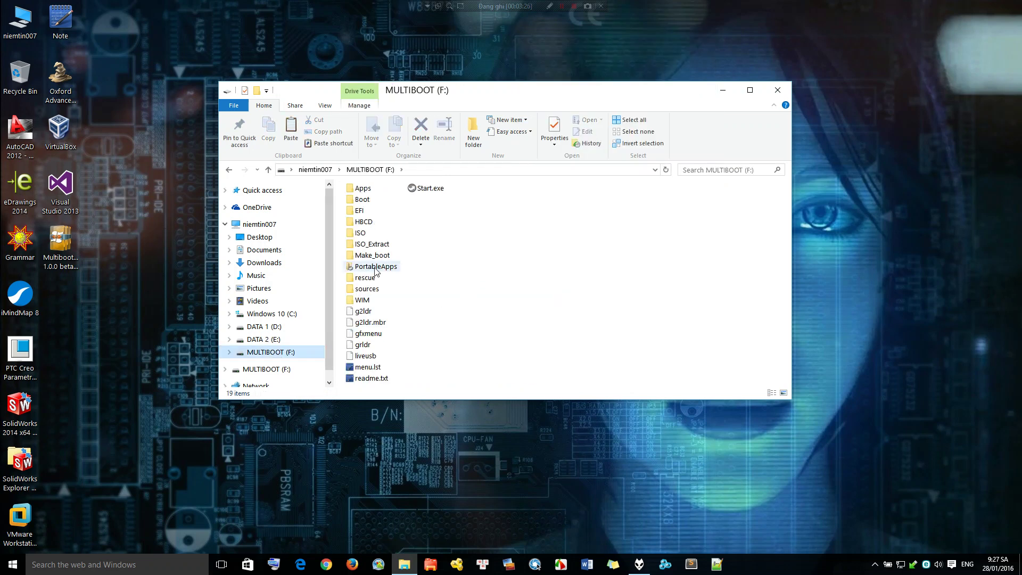
click(375, 269)
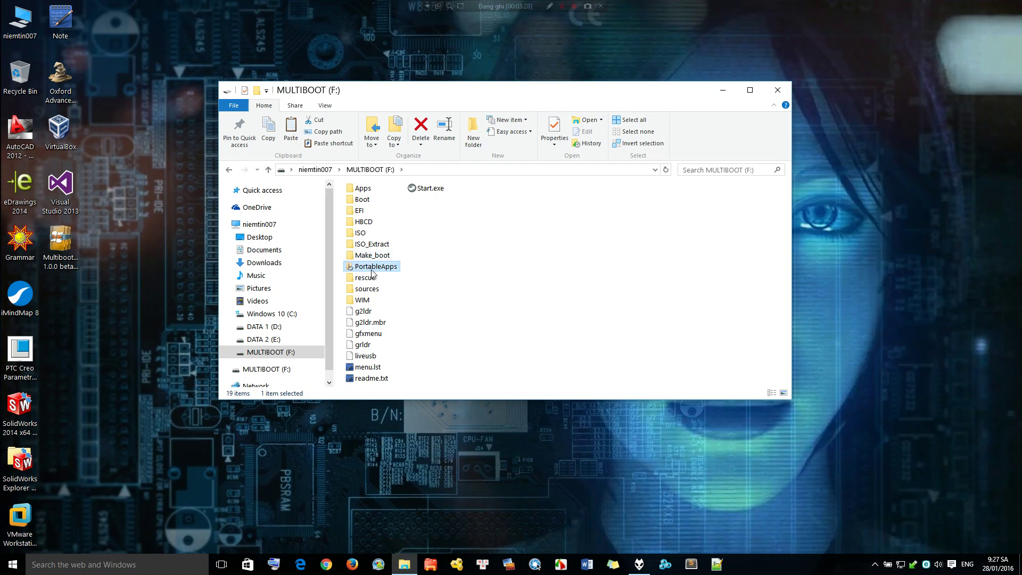
double_click(373, 267)
click(367, 205)
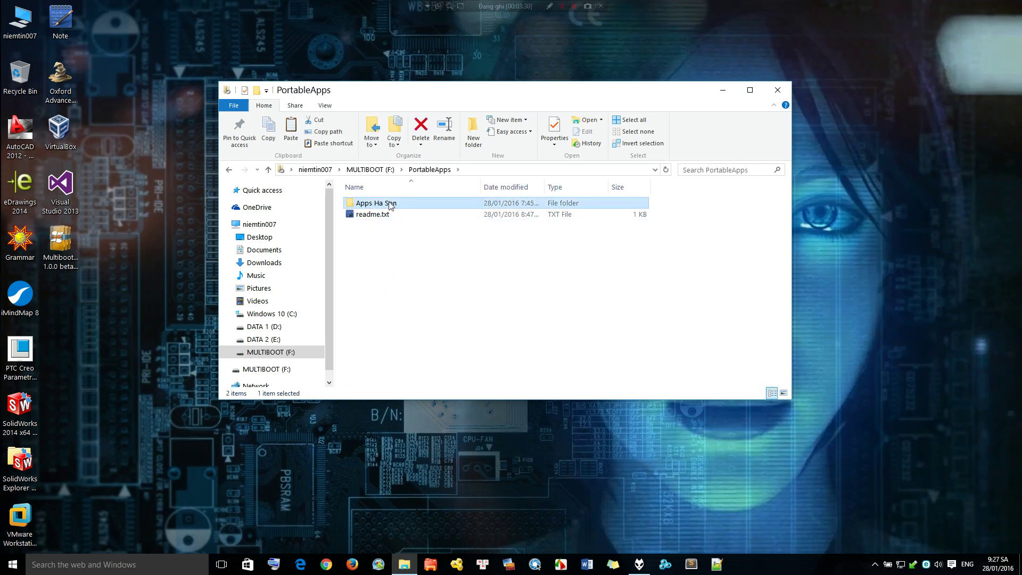
double_click(382, 205)
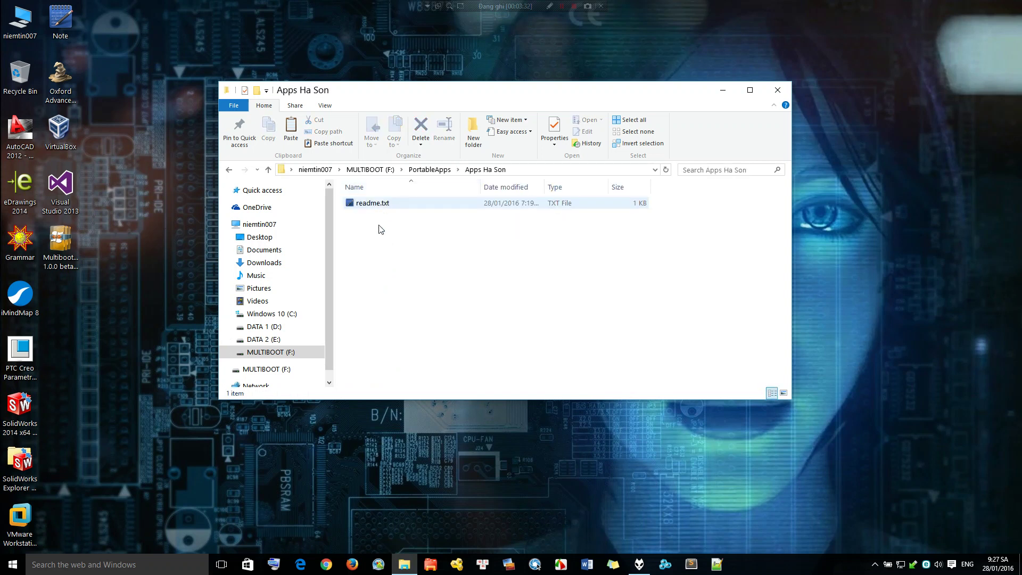
right_click(379, 228)
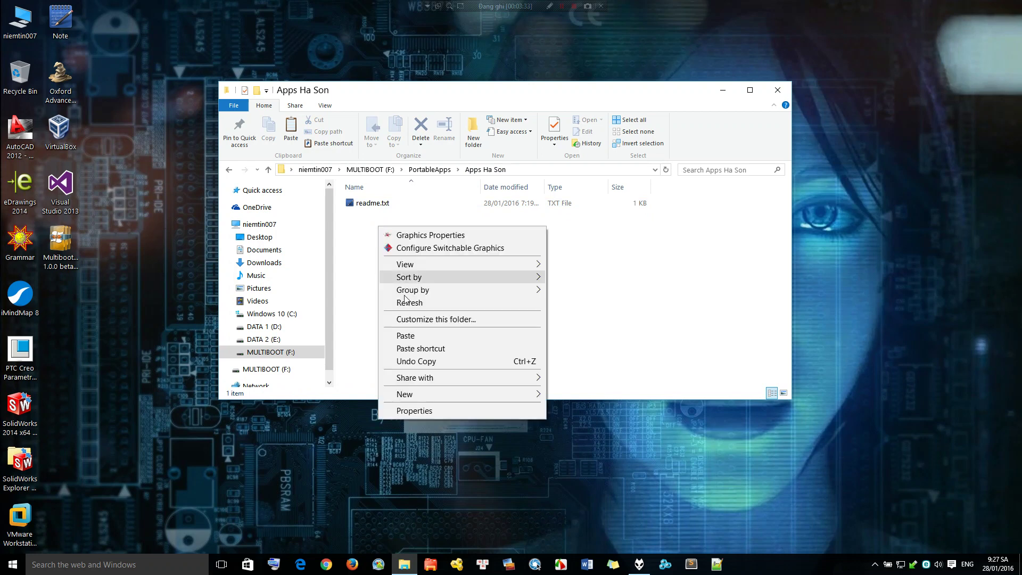
click(407, 335)
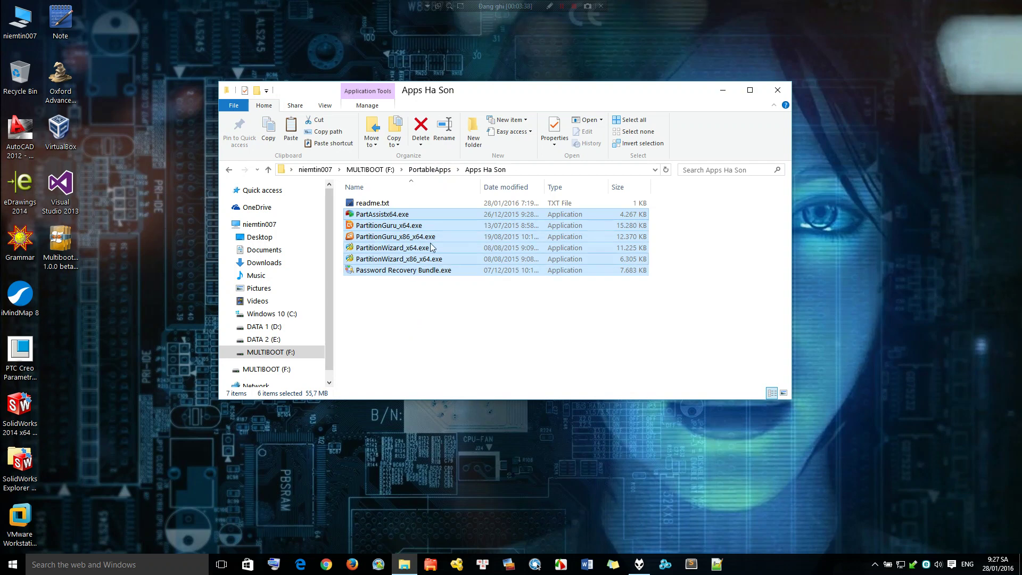
Run Start.exe from the root of MULTIBOOT (F:), view the apps in the PortableApps menu, and close the menu and the folder window
click(269, 170)
click(269, 170)
click(433, 188)
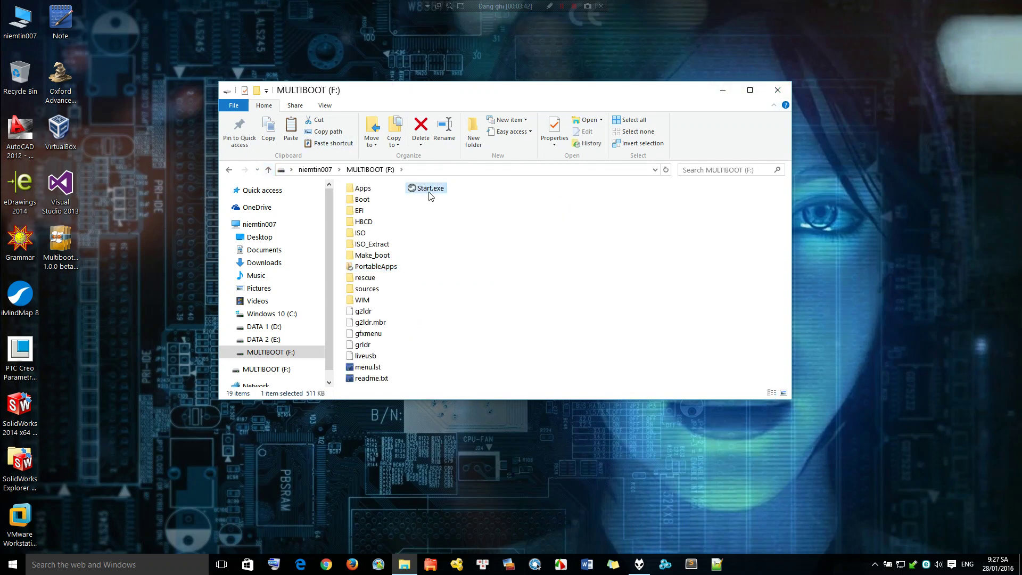
double_click(427, 189)
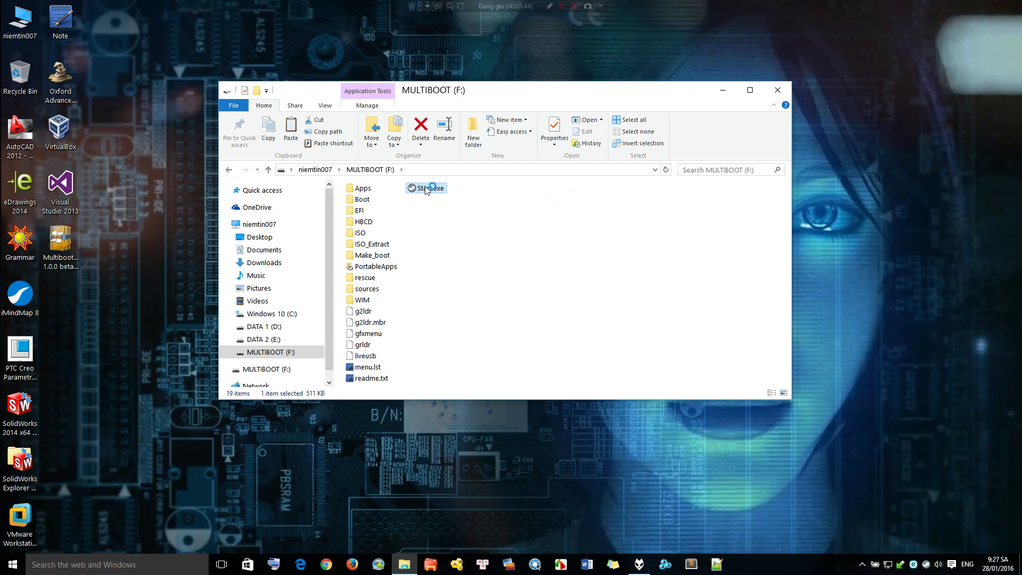
click(642, 355)
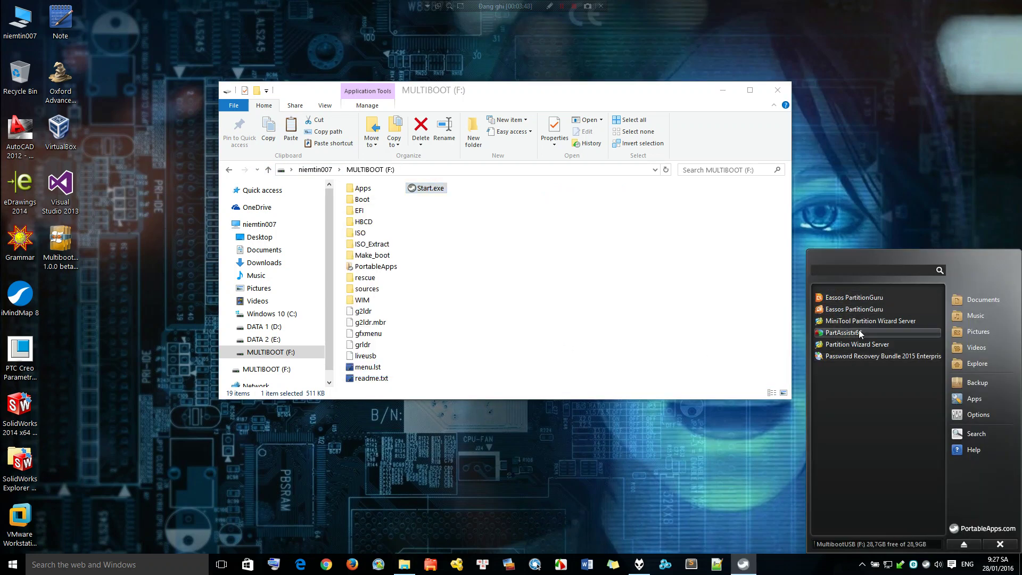
click(1000, 544)
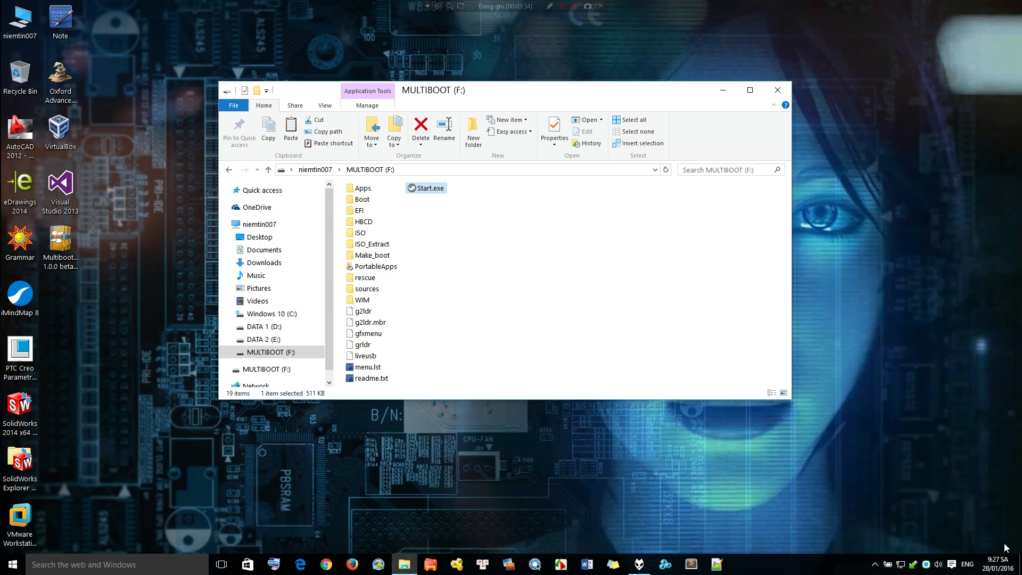
click(777, 88)
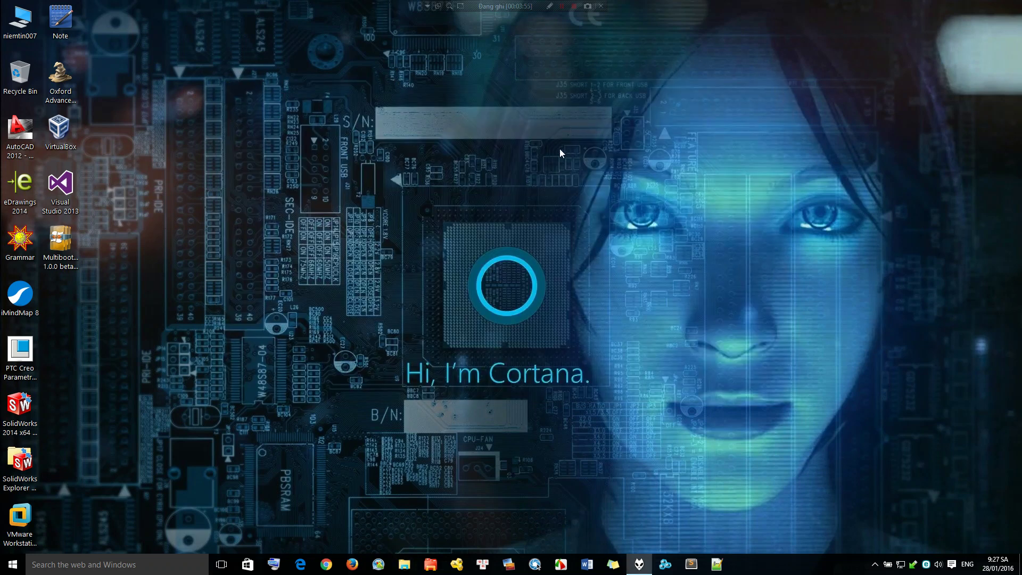
click(574, 7)
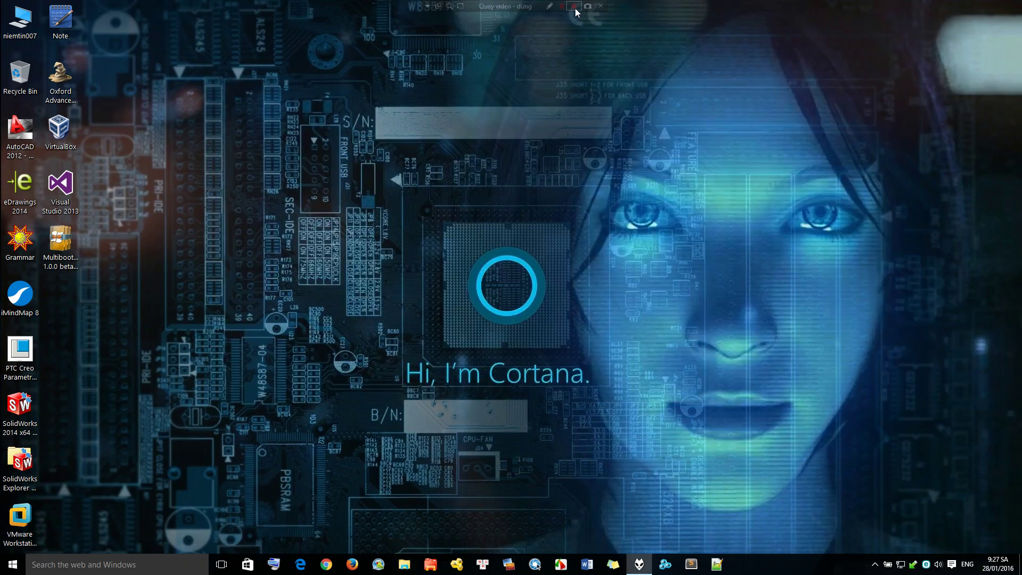